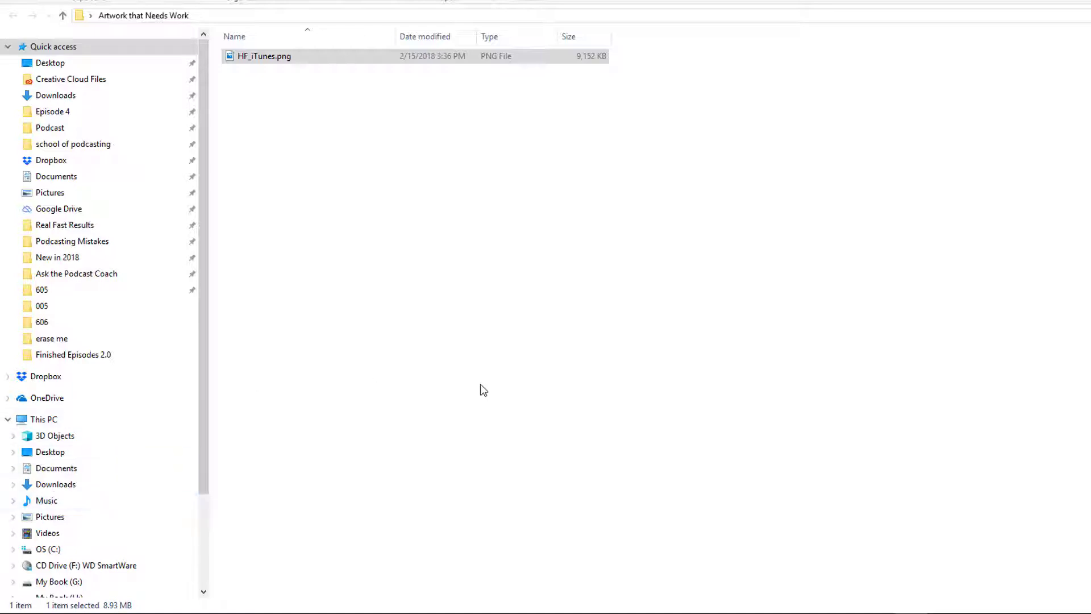
Select HF_iTunes.png in the Artwork that Needs Work folder.
{"action": "left_click", "coordinate": [341, 59]}
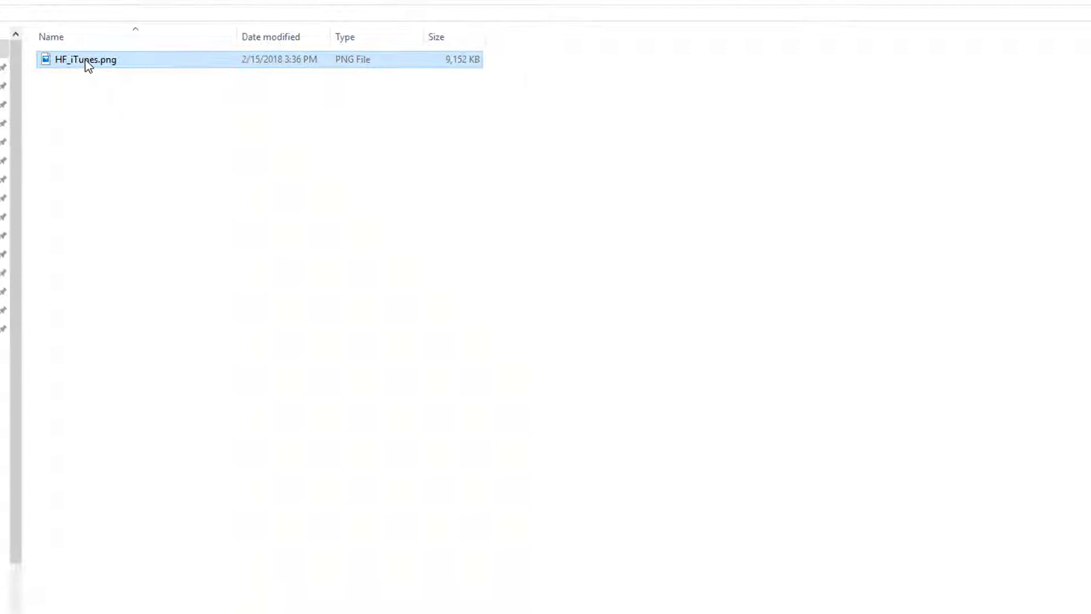
Check HF_iTunes.png's Details properties: 3000 x 3000 pixels, 8.93 MB.
{"action": "right_click", "coordinate": [71, 60]}
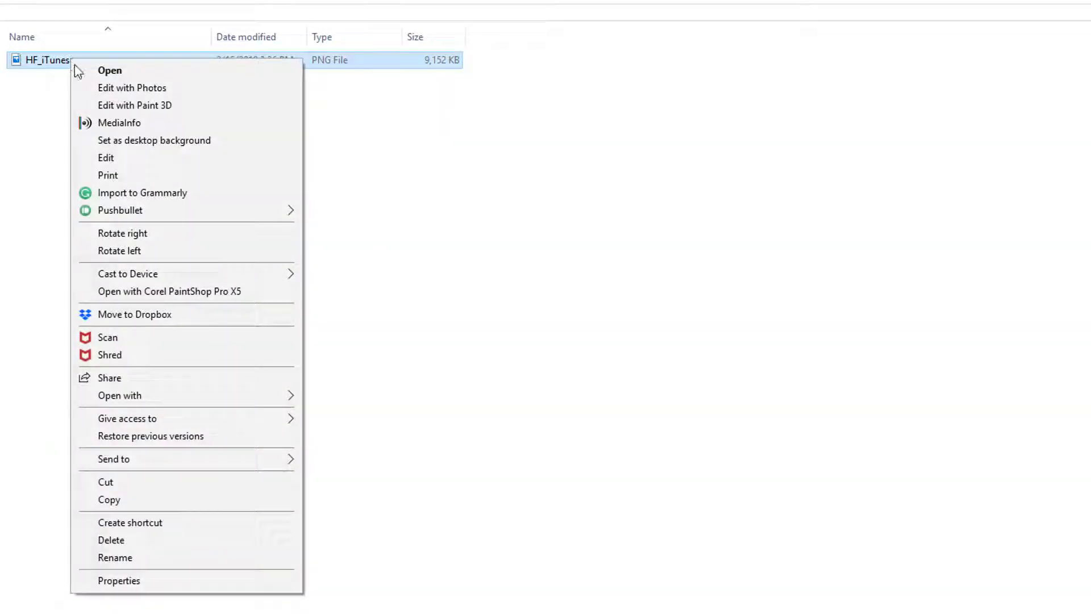
{"action": "left_click", "coordinate": [139, 585]}
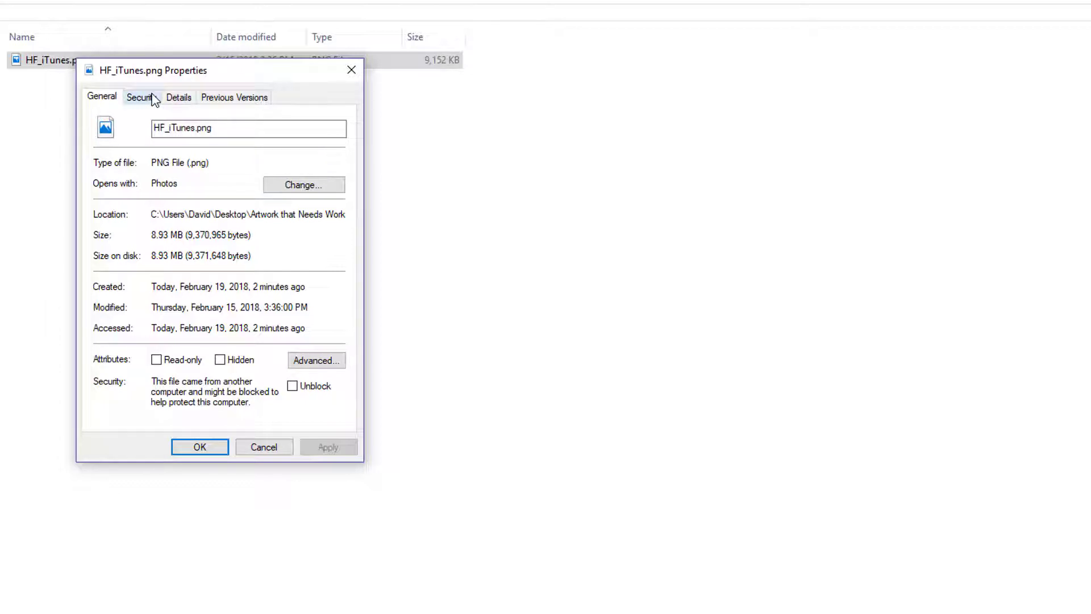
{"action": "left_click", "coordinate": [180, 99]}
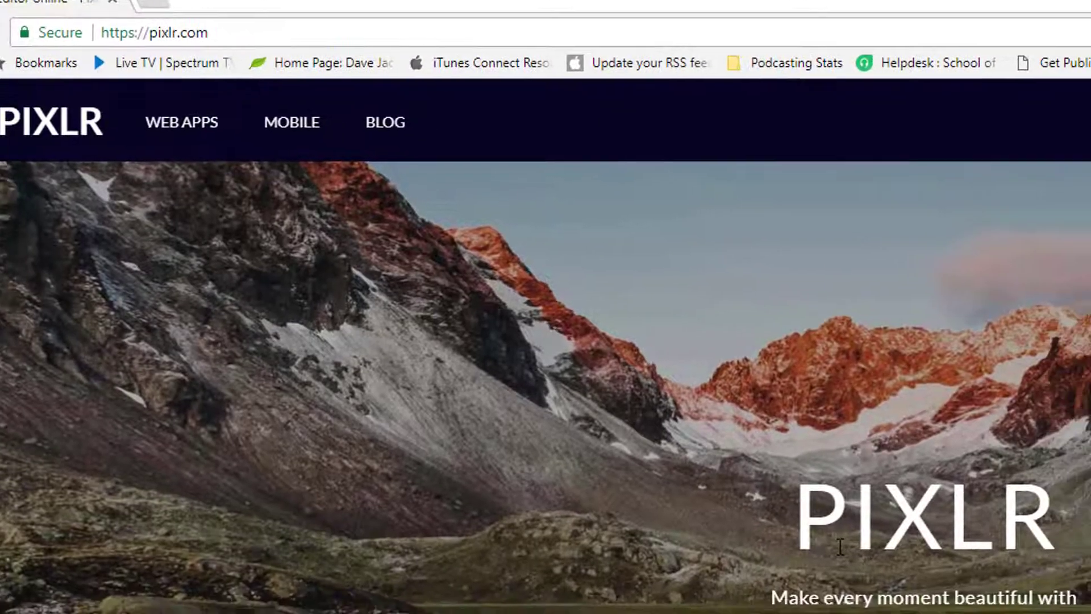
{"action": "scroll", "coordinate": [546, 341], "scroll_direction": "down", "scroll_amount": 3}
{"action": "scroll", "coordinate": [449, 412], "scroll_direction": "down", "scroll_amount": 2}
{"action": "scroll", "coordinate": [449, 413], "scroll_direction": "down", "scroll_amount": 3}
{"action": "scroll", "coordinate": [449, 413], "scroll_direction": "down", "scroll_amount": 2}
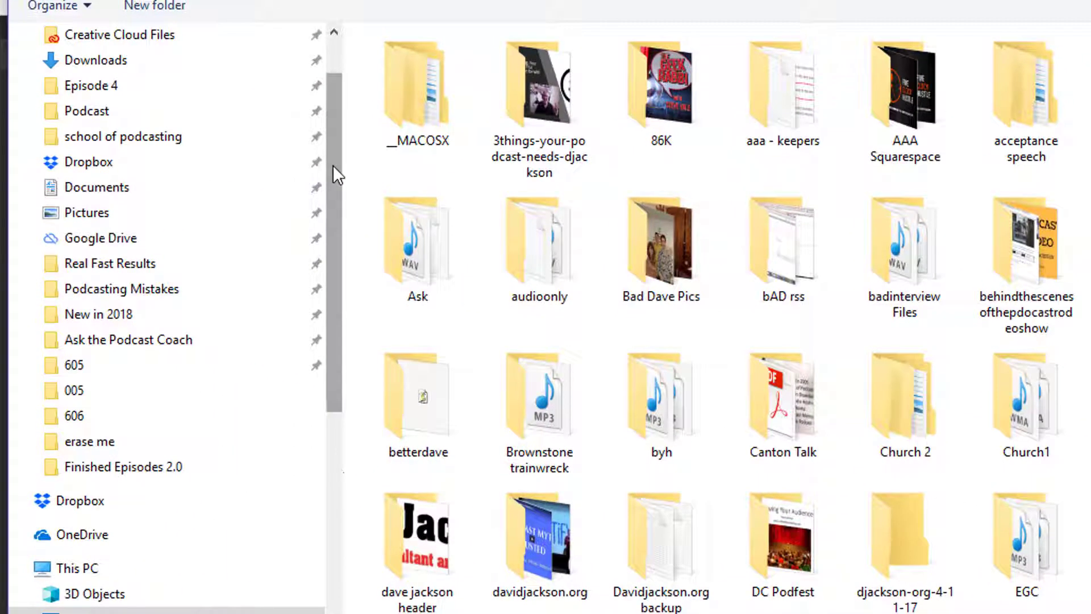
Open HF_iTunes.png from Desktop > Artwork that Needs Work in Pixlr Editor.
{"action": "left_click", "coordinate": [94, 84]}
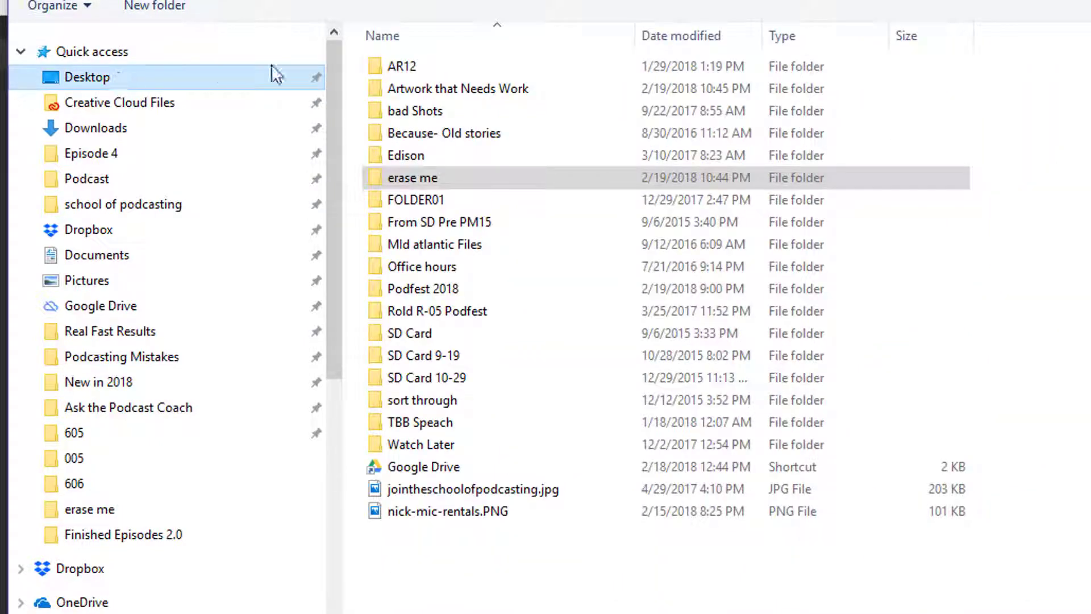
{"action": "double_click", "coordinate": [428, 90]}
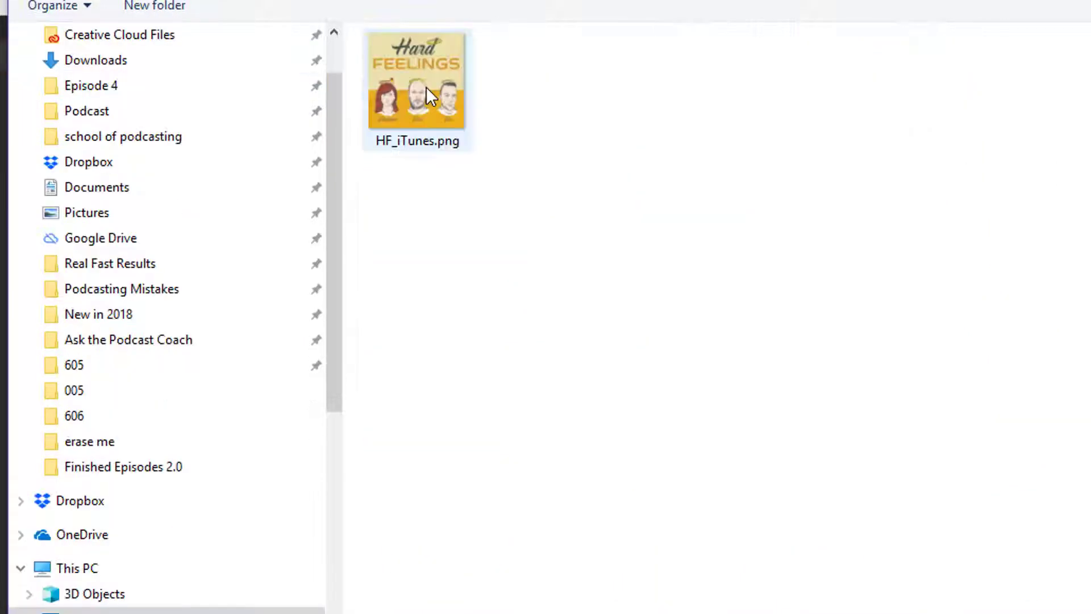
{"action": "left_click", "coordinate": [412, 54]}
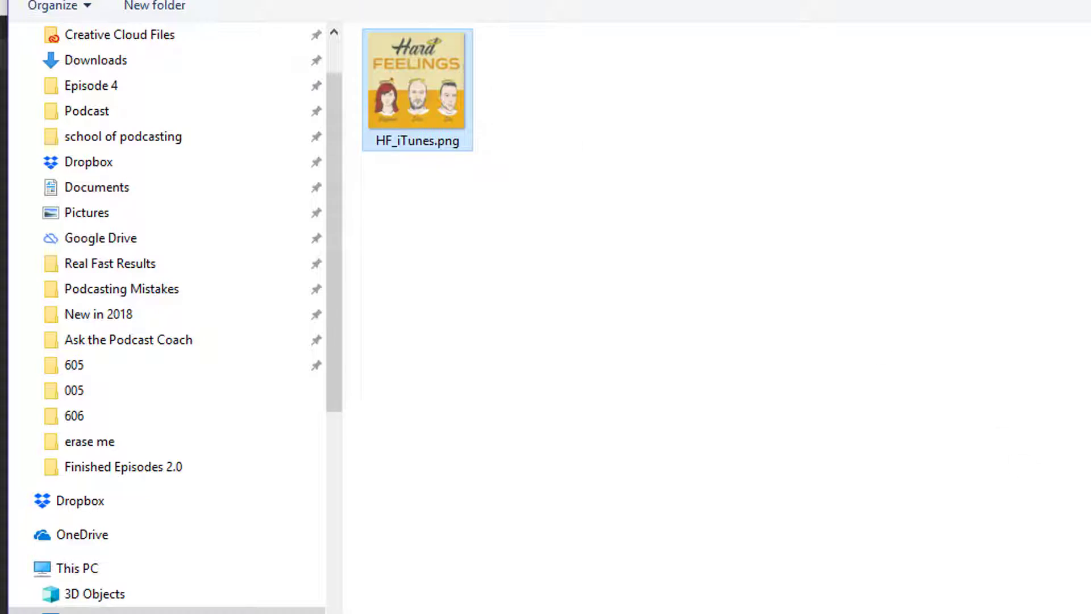
{"action": "key", "text": "Return"}
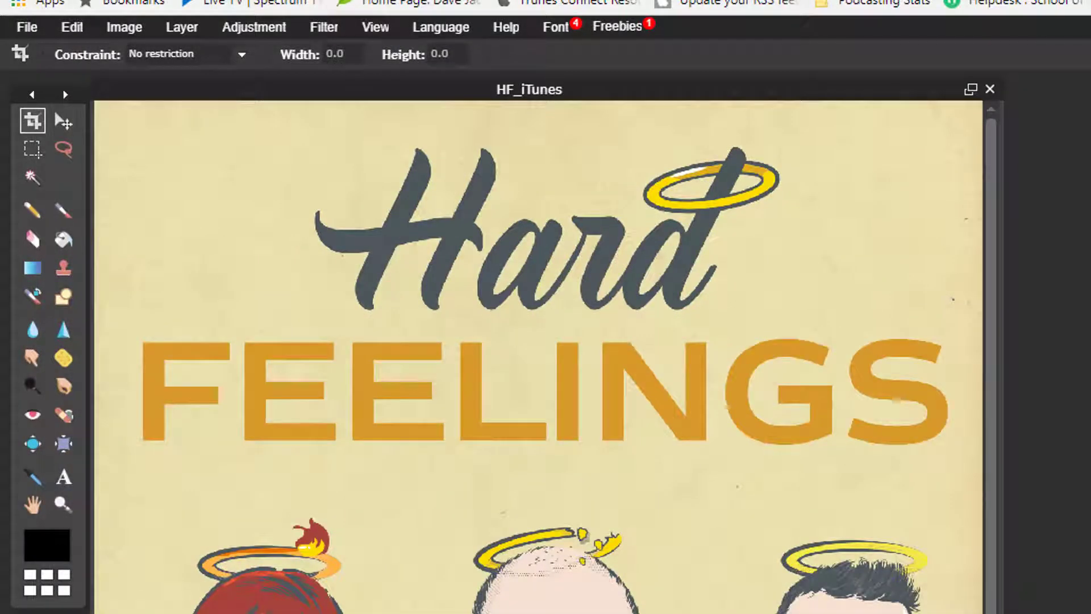
Bring up the Save dialog from the File menu, showing full-quality PNG at about 11,320 KB.
{"action": "left_click", "coordinate": [25, 24]}
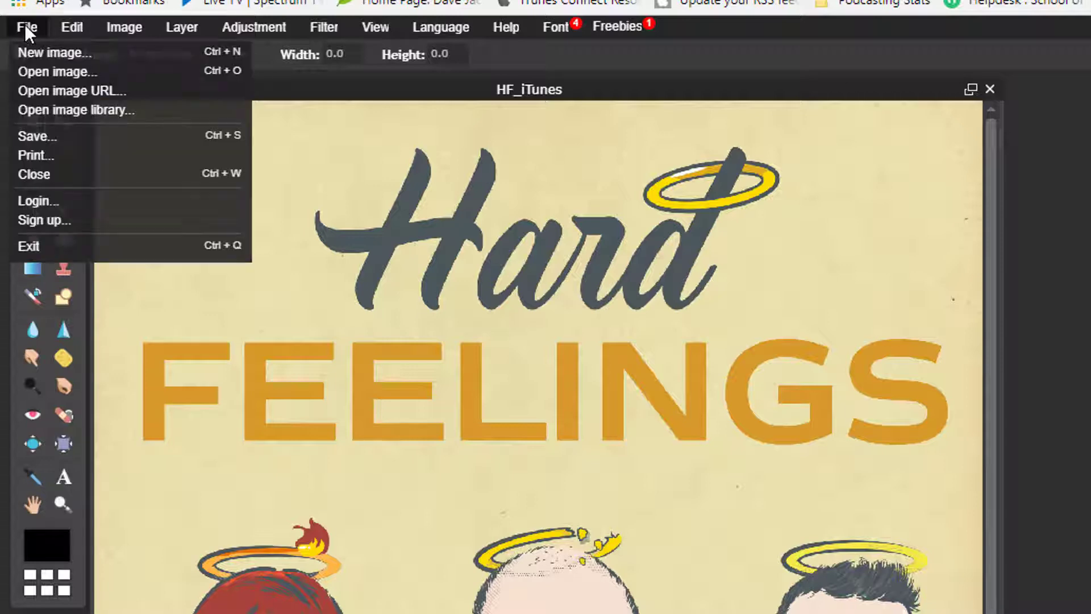
{"action": "left_click", "coordinate": [40, 135]}
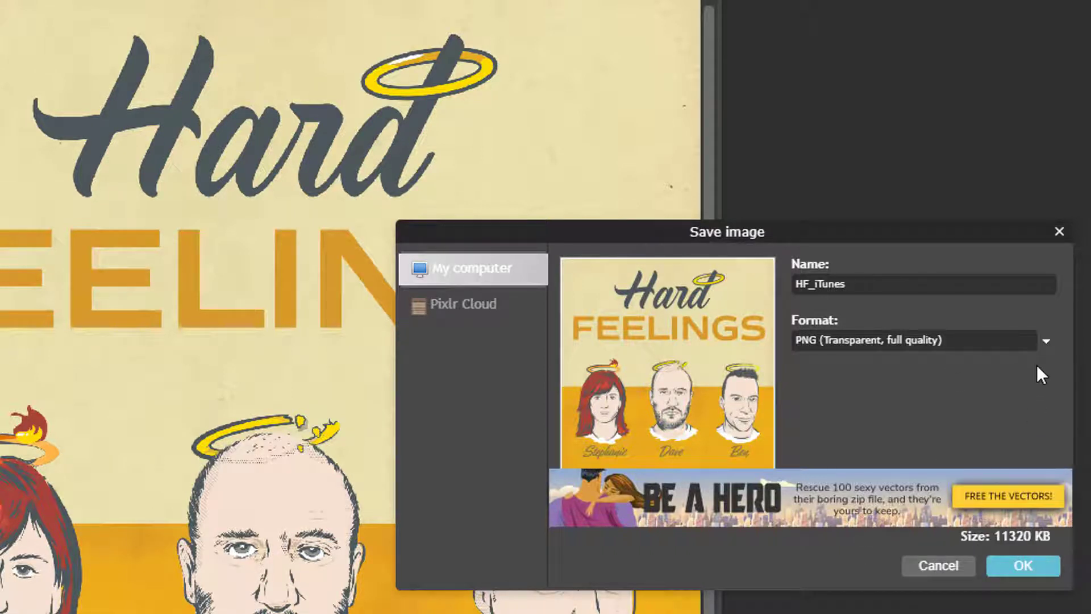
Set the export format to JPEG at quality 32 (about 499 KB) and confirm.
{"action": "left_click", "coordinate": [1046, 340]}
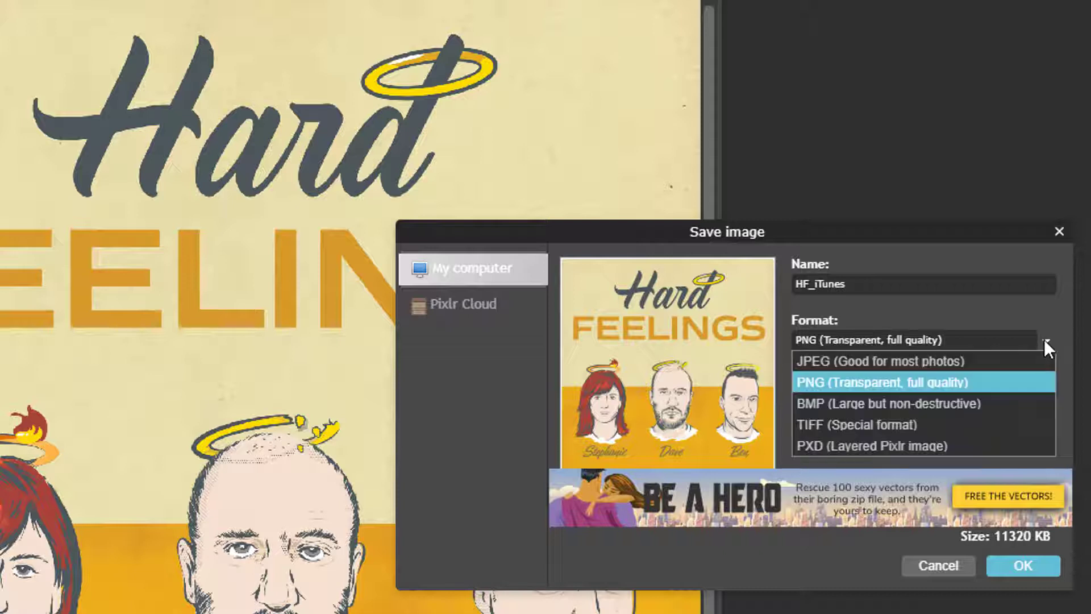
{"action": "left_click", "coordinate": [1004, 355]}
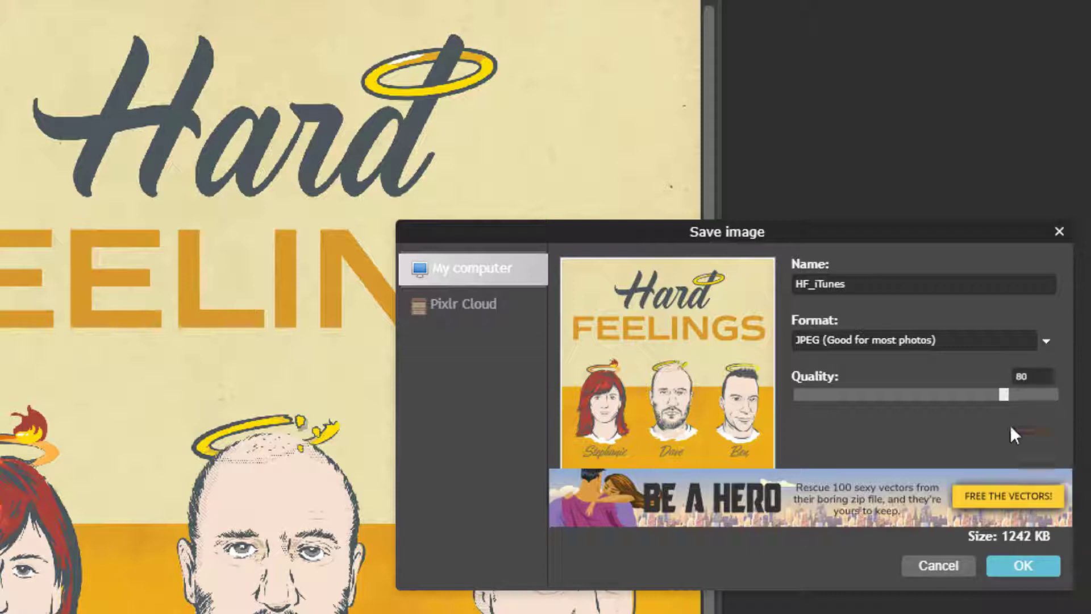
{"action": "left_click_drag", "start_coordinate": [1003, 395], "coordinate": [875, 396]}
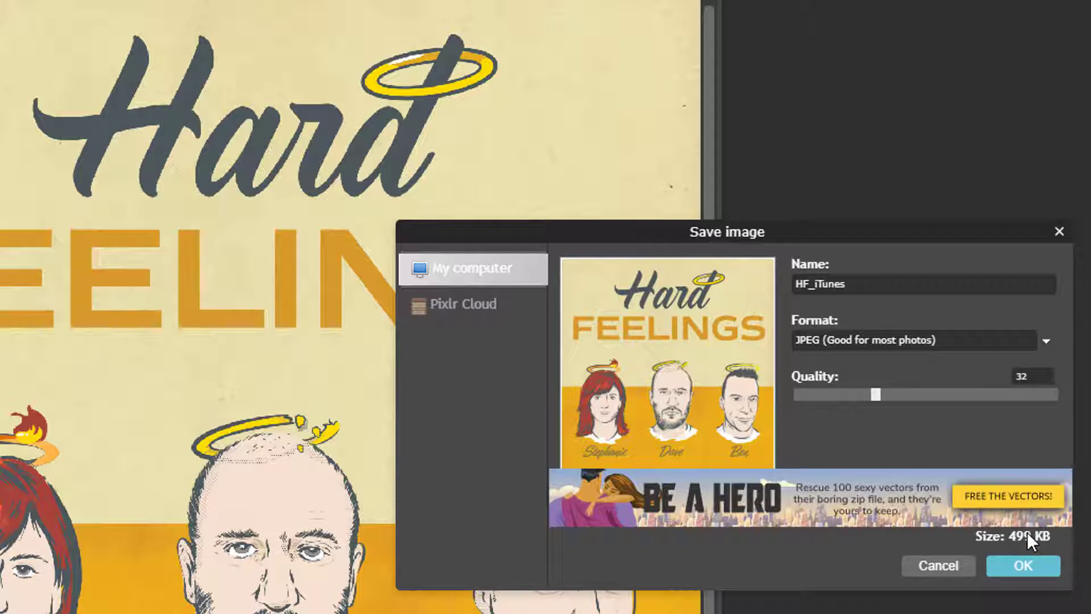
{"action": "left_click", "coordinate": [1024, 563]}
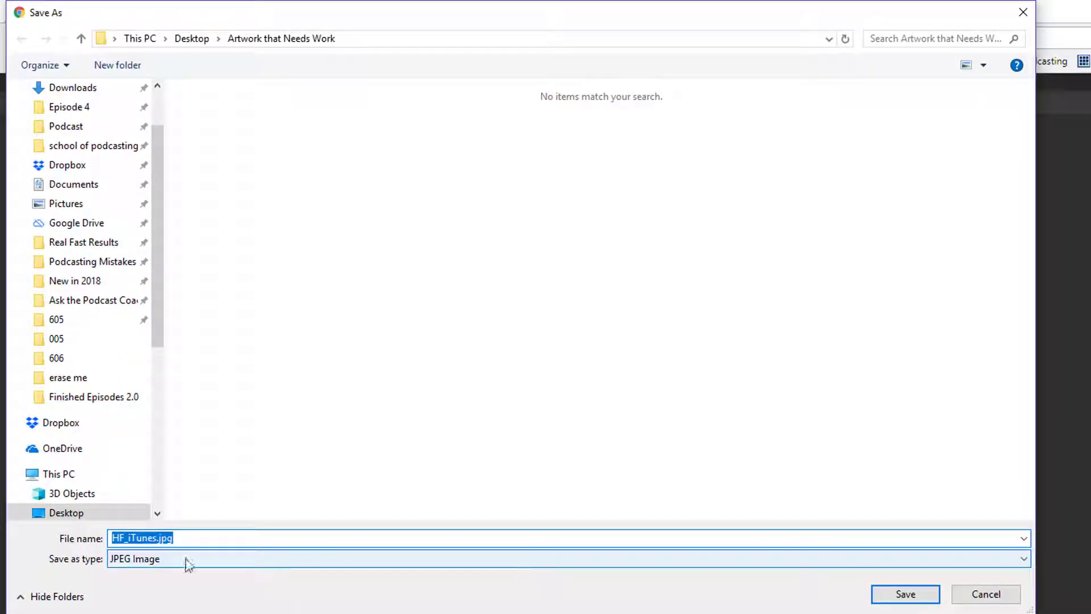
Save the JPEG as HF_iTunes2.jpg, a 500 KB file.
{"action": "left_click", "coordinate": [156, 538]}
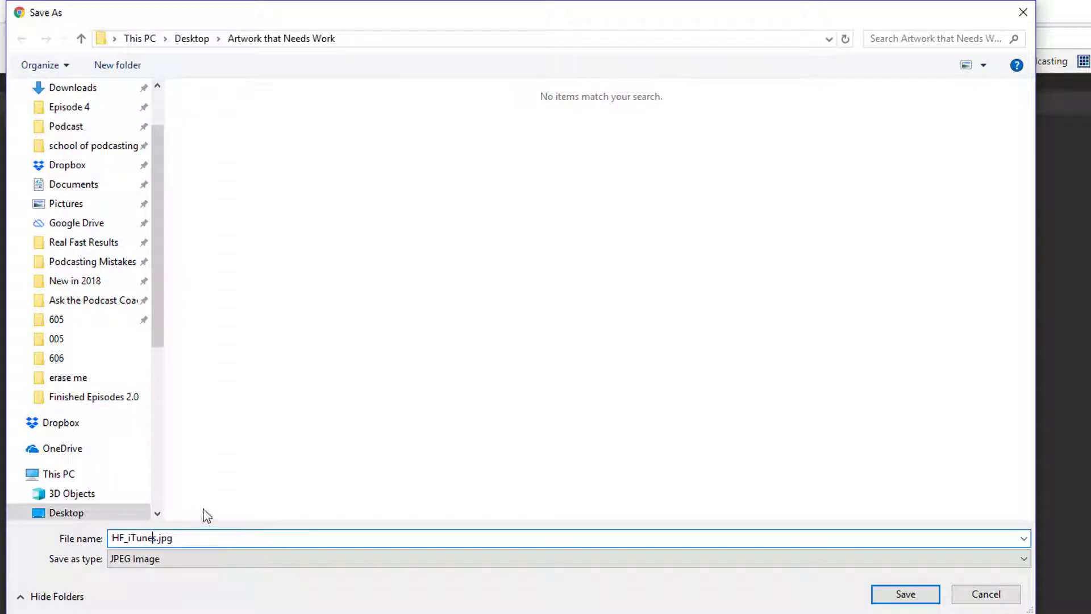
{"action": "type", "text": "2"}
{"action": "left_click", "coordinate": [909, 596]}
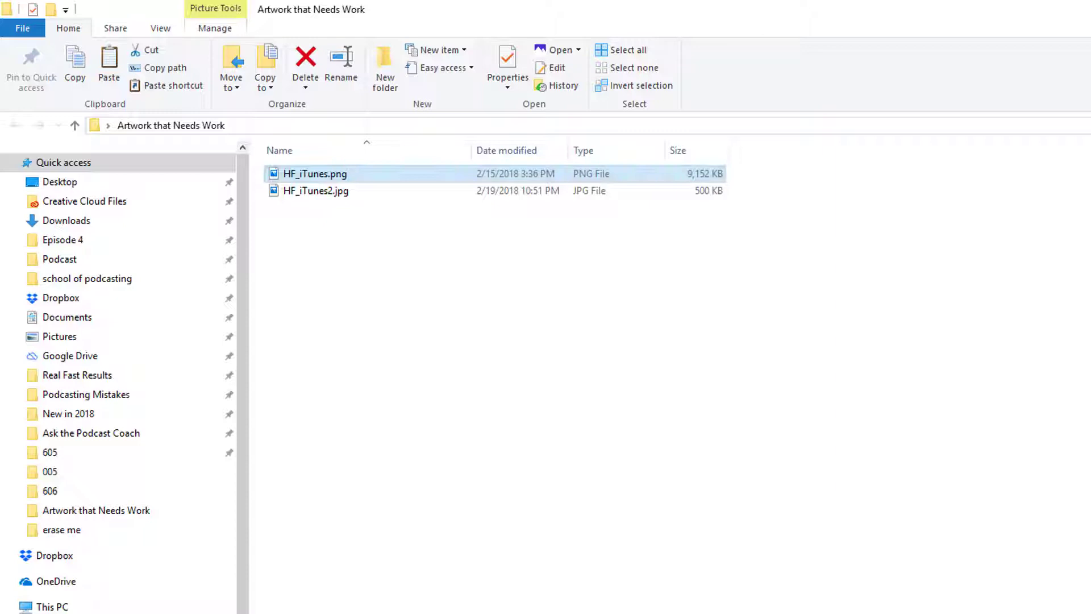
Open HF_iTunes.png and HF_iTunes2.jpg in Photos, with the two windows arranged side by side.
{"action": "double_click", "coordinate": [310, 173]}
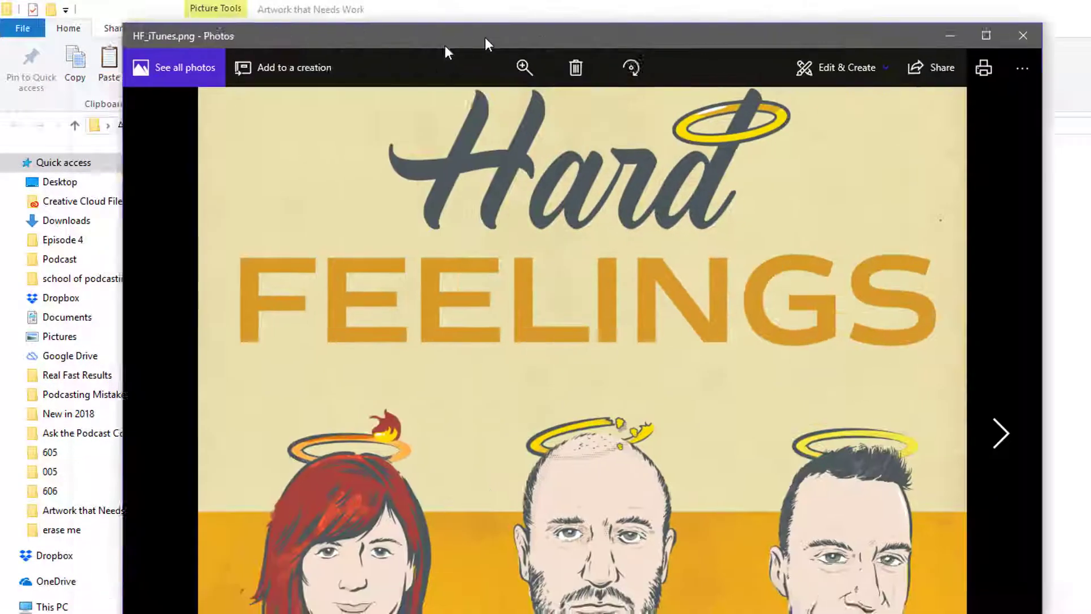
{"action": "left_click_drag", "start_coordinate": [485, 36], "coordinate": [342, 243]}
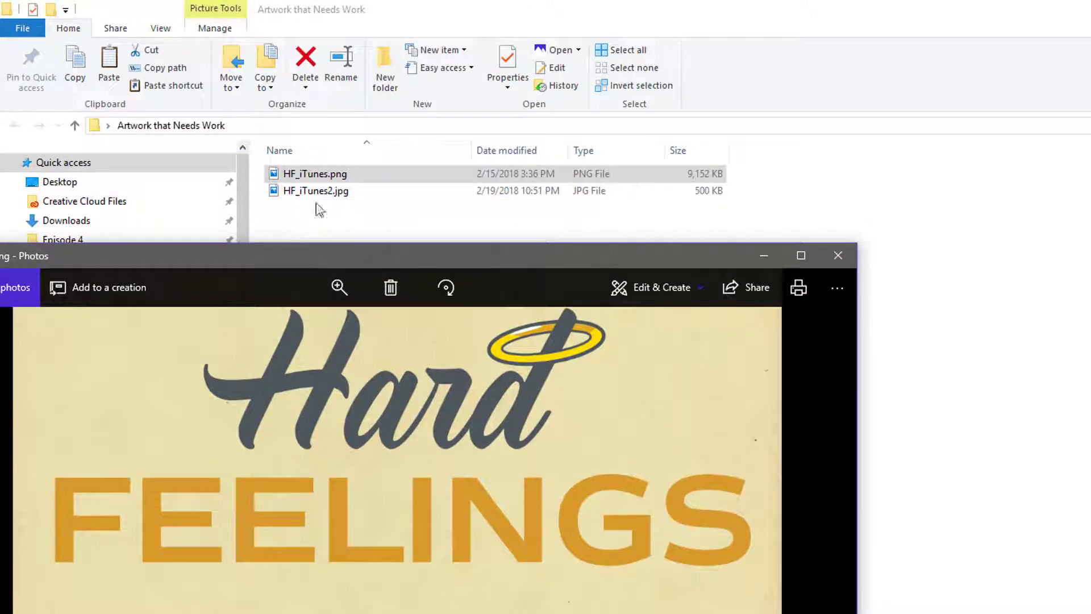
{"action": "left_click", "coordinate": [320, 192]}
{"action": "double_click", "coordinate": [320, 191]}
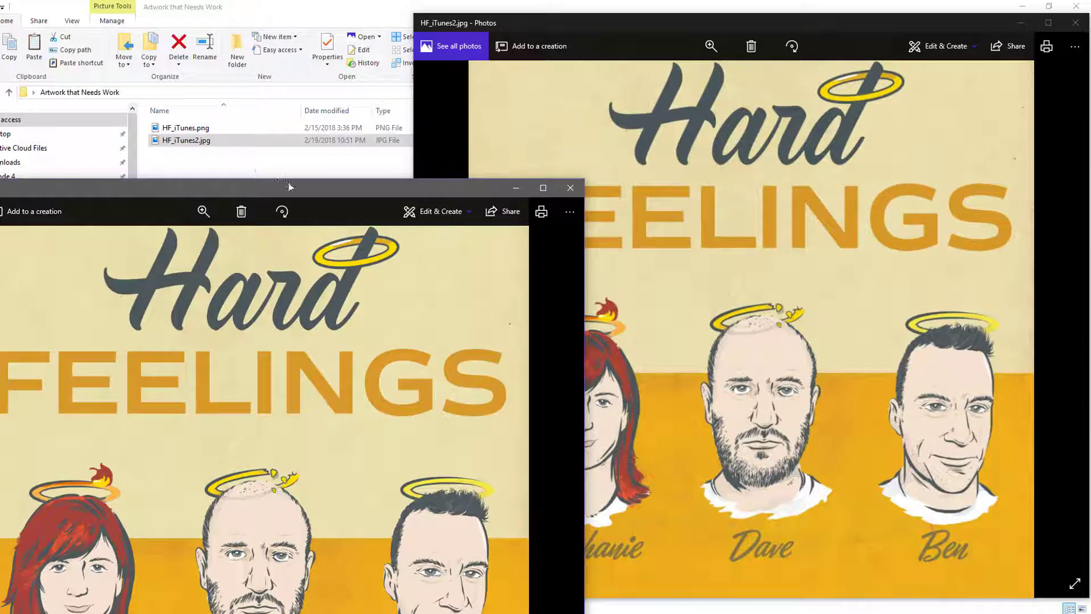
{"action": "left_click_drag", "start_coordinate": [296, 188], "coordinate": [307, 22]}
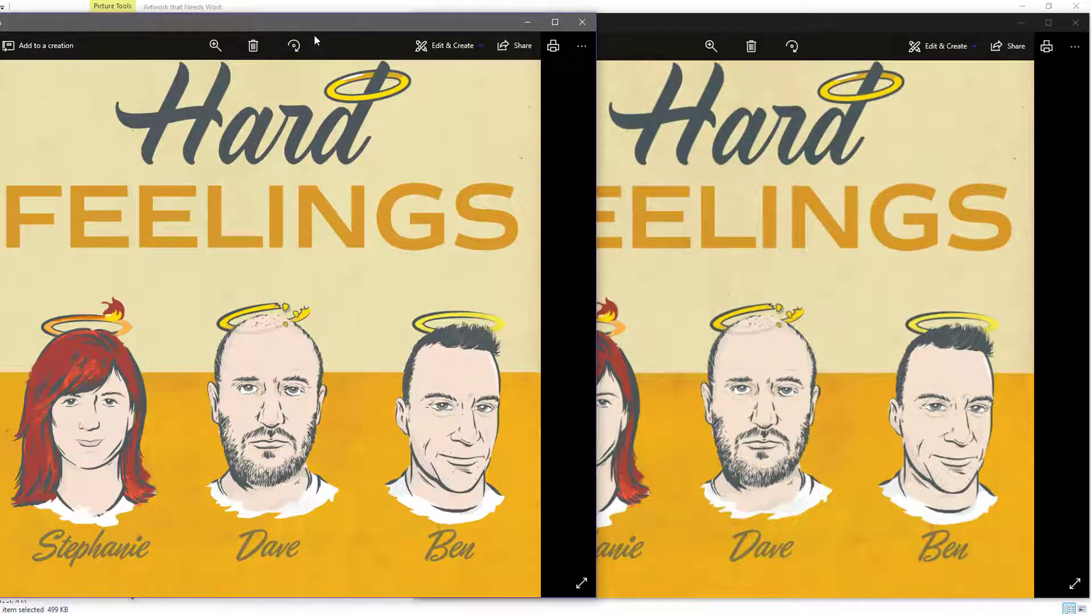
{"action": "left_click", "coordinate": [834, 140]}
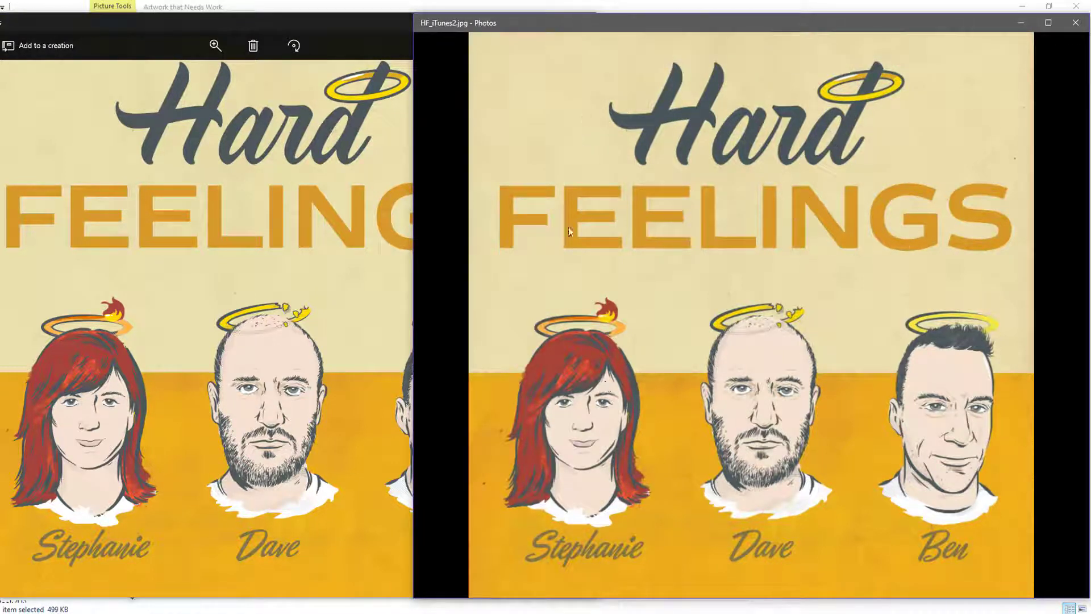